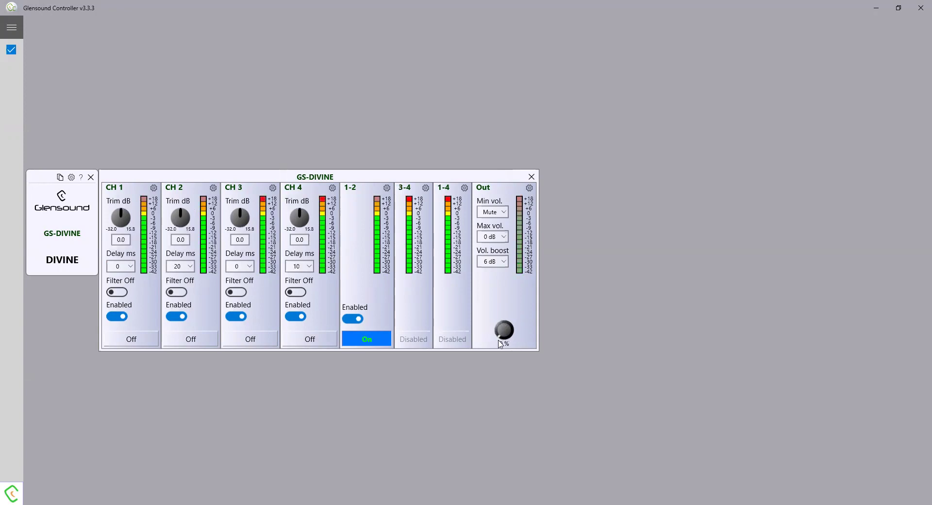
- Examine the available minimum volume, maximum volume and volume boost options for the Out channel, leaving each setting as it is
{"action": "left_click", "coordinate": [503, 213]}
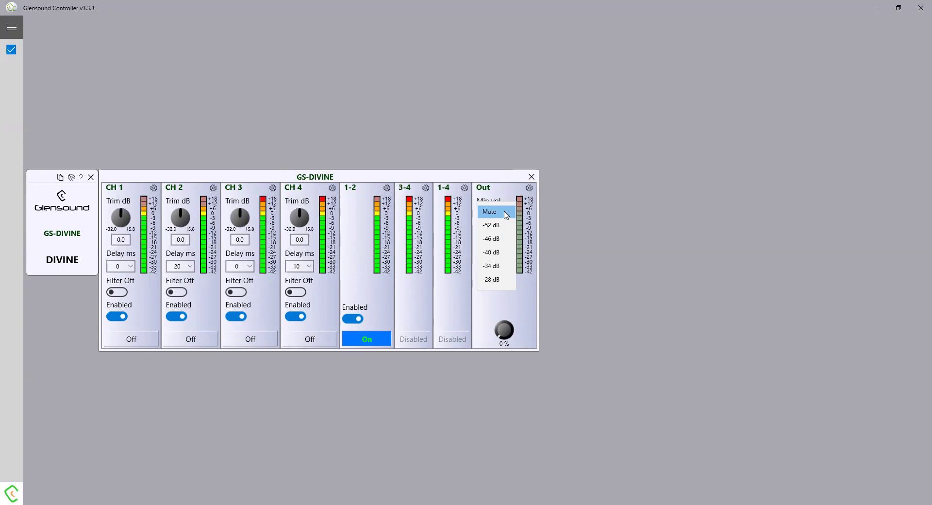
{"action": "left_click", "coordinate": [504, 294]}
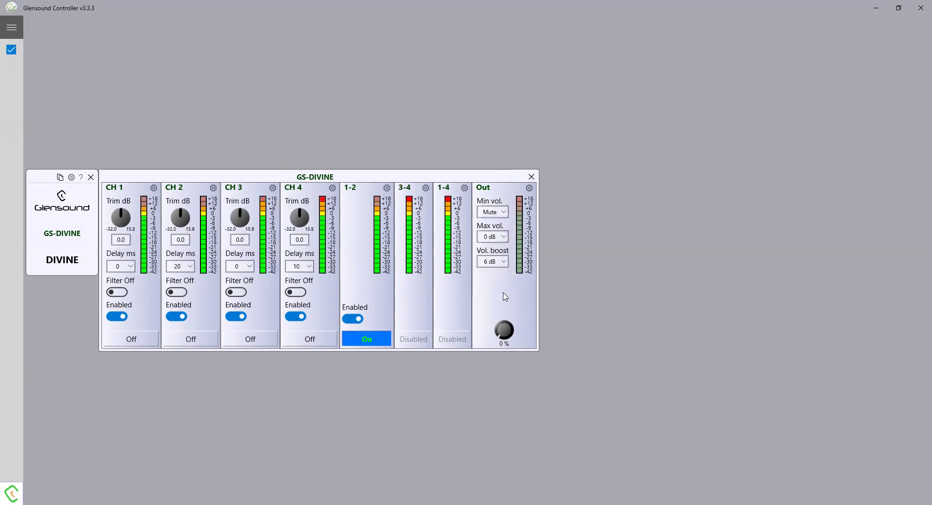
{"action": "left_click", "coordinate": [497, 238]}
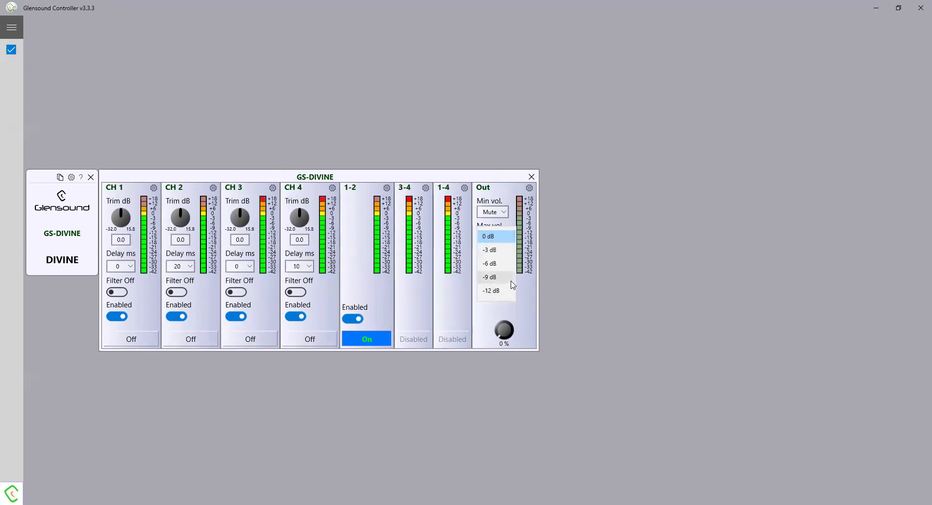
{"action": "left_click", "coordinate": [530, 291]}
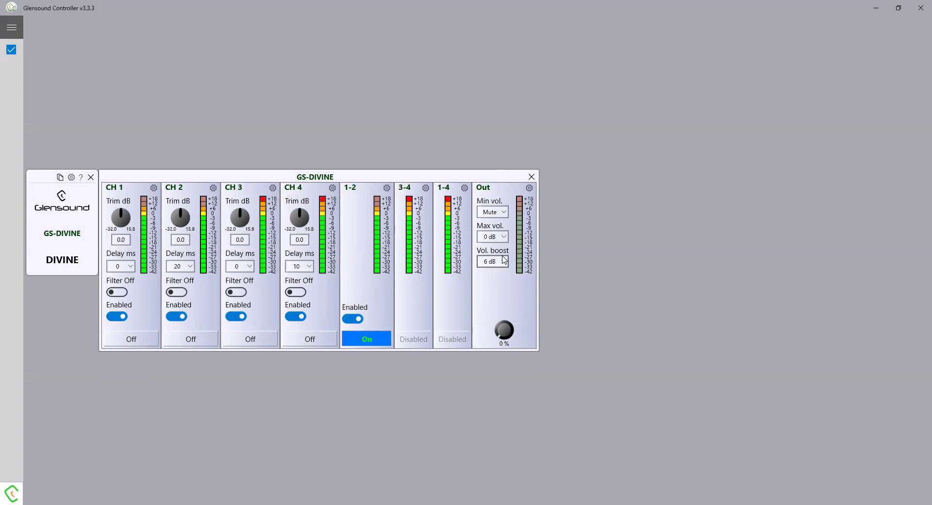
{"action": "left_click", "coordinate": [504, 260]}
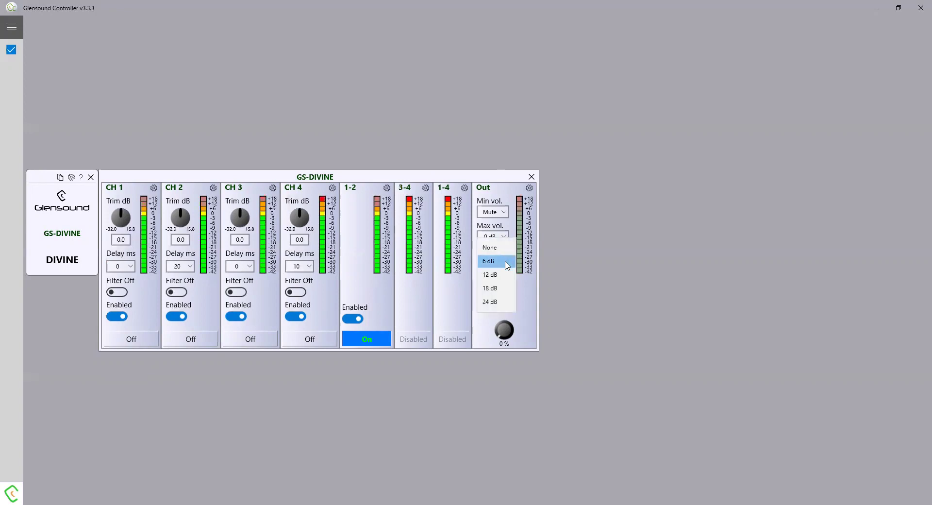
{"action": "left_click", "coordinate": [525, 296]}
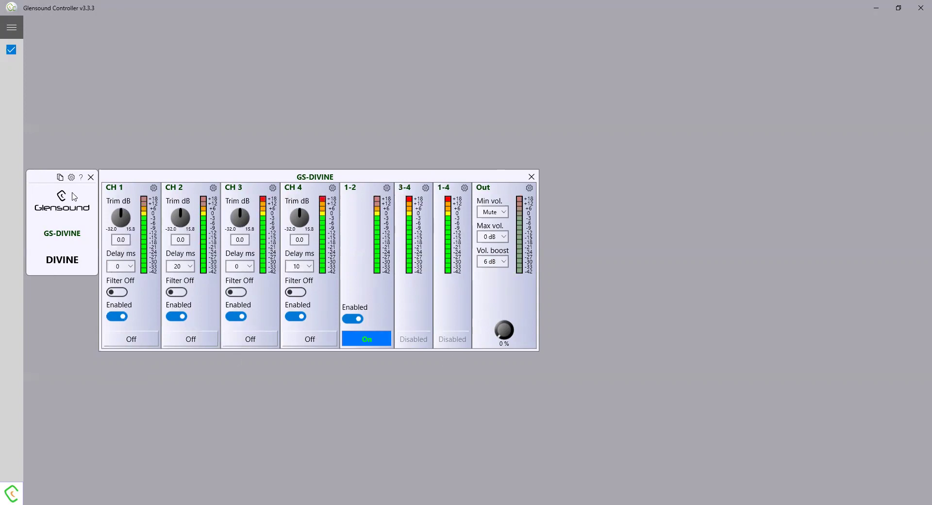
- Open the Speaker Settings in the GS-DIVINE device's configuration
{"action": "left_click", "coordinate": [71, 177]}
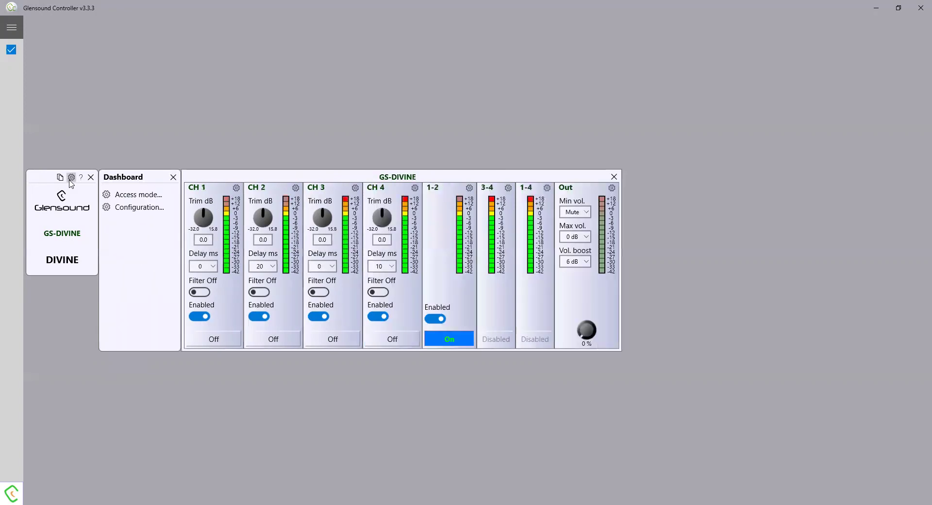
{"action": "left_click", "coordinate": [139, 207]}
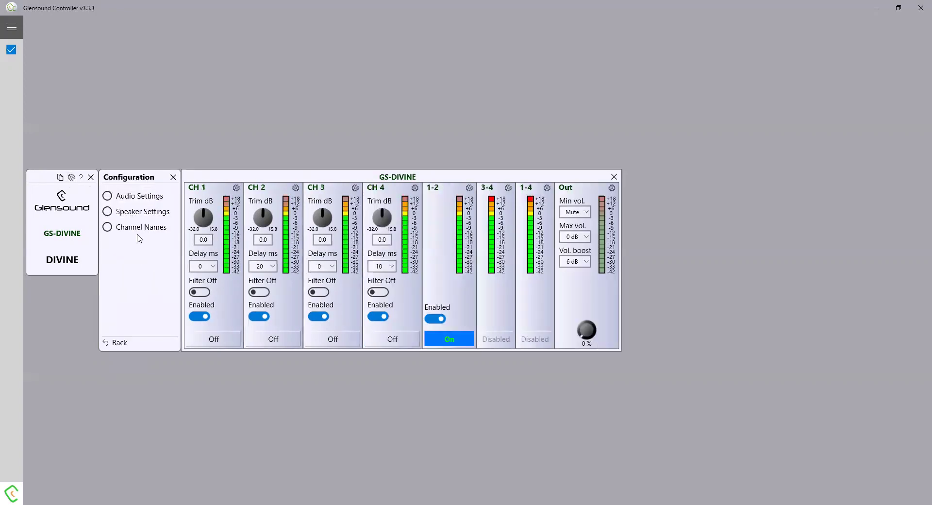
{"action": "left_click", "coordinate": [127, 212]}
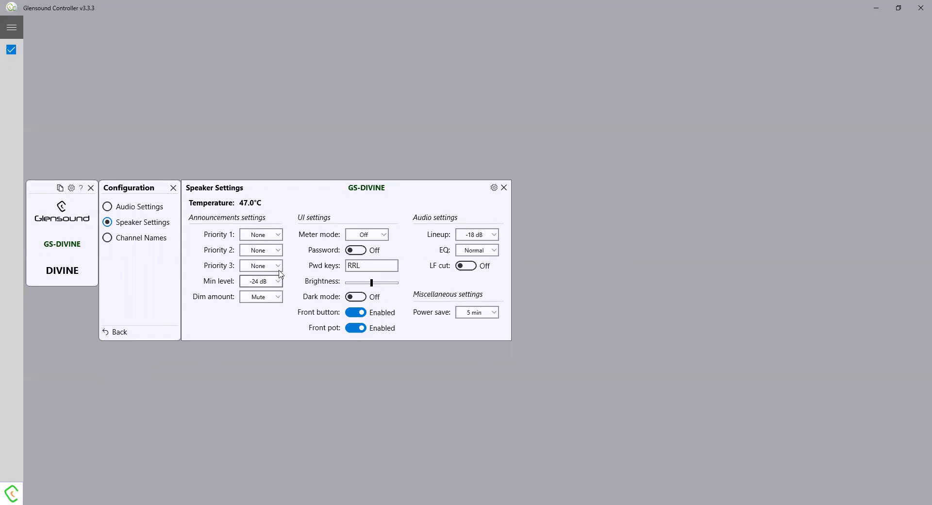
- Examine the channel choices offered for the announcement priorities without assigning a channel
{"action": "left_click", "coordinate": [279, 233]}
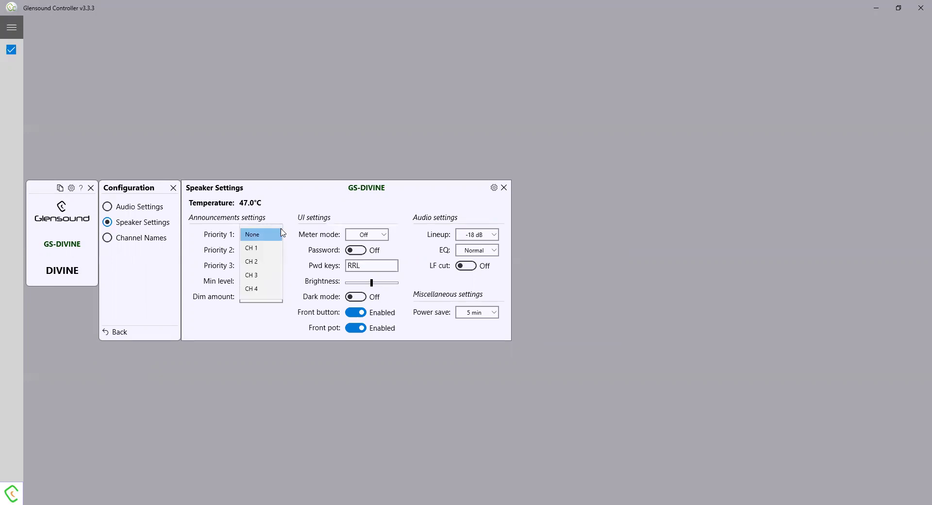
{"action": "left_click", "coordinate": [283, 215]}
{"action": "left_click", "coordinate": [272, 250]}
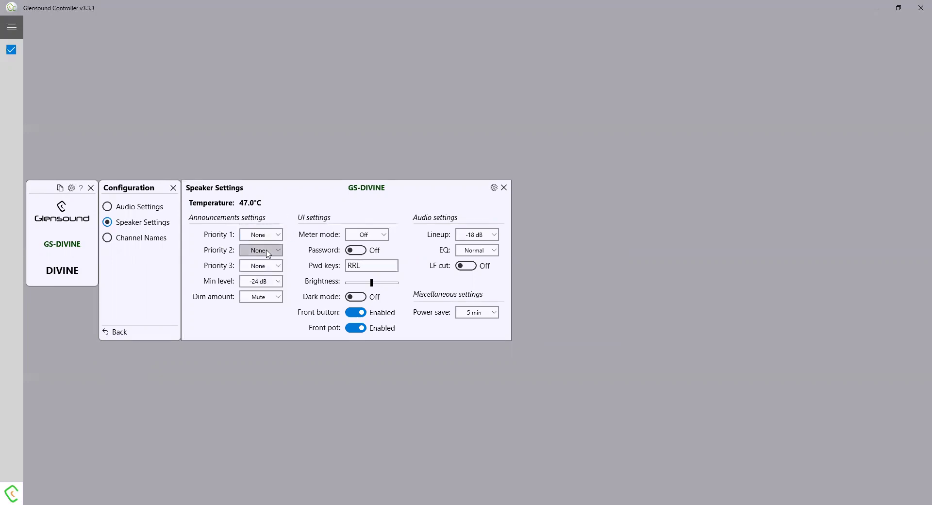
{"action": "left_click", "coordinate": [293, 267]}
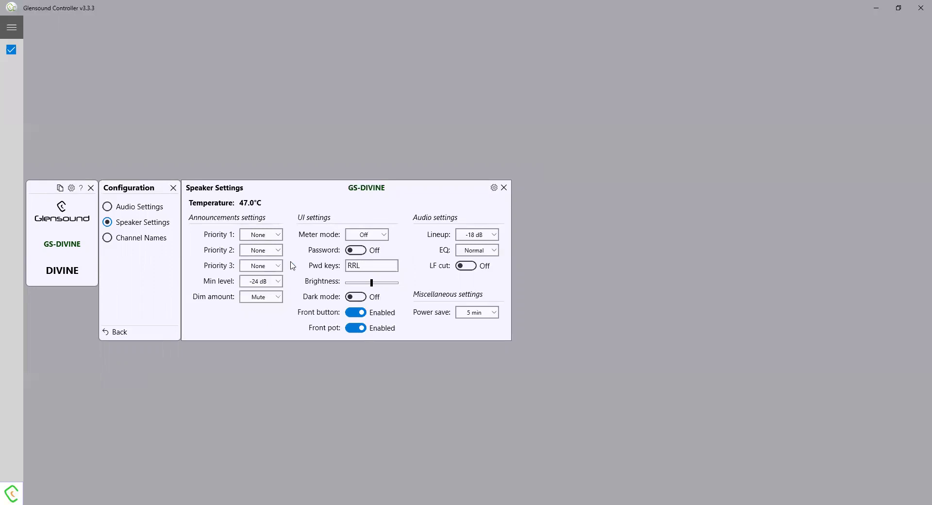
{"action": "left_click", "coordinate": [270, 235]}
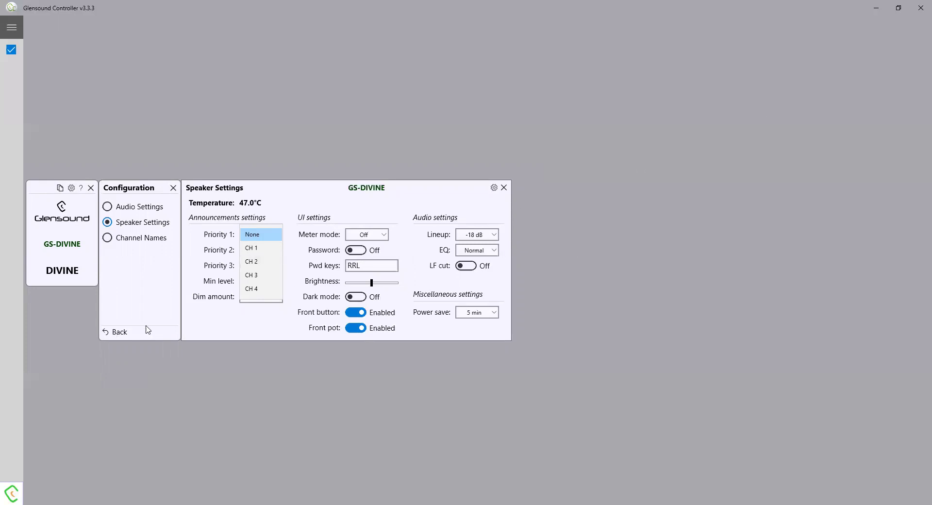
{"action": "left_click", "coordinate": [228, 310]}
- Examine the options for the announcement minimum level, the dim amount and the meter mode without changing them
{"action": "left_click", "coordinate": [278, 282]}
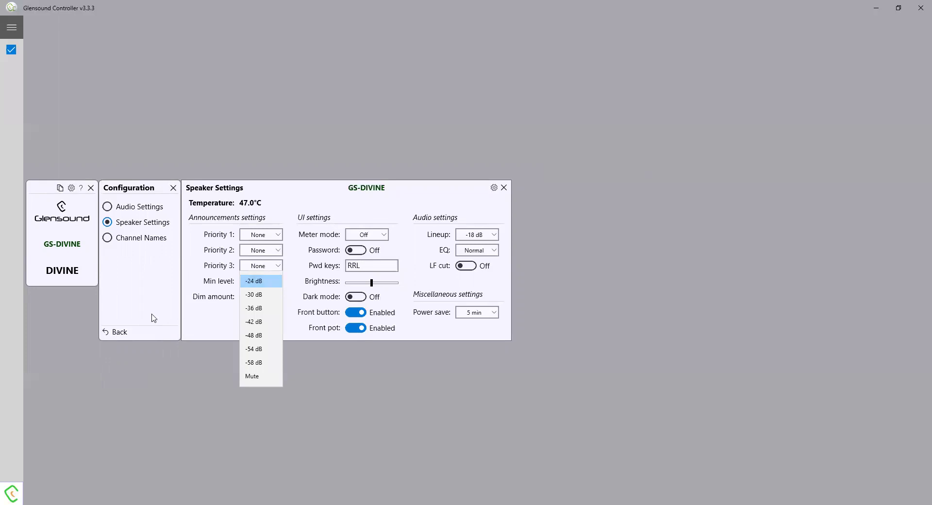
{"action": "left_click", "coordinate": [201, 324]}
{"action": "left_click", "coordinate": [278, 299]}
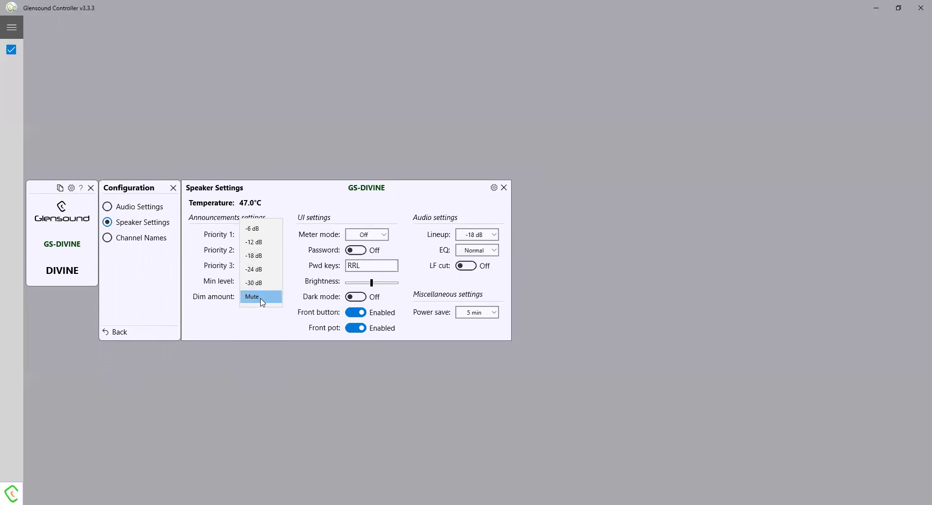
{"action": "left_click", "coordinate": [260, 299]}
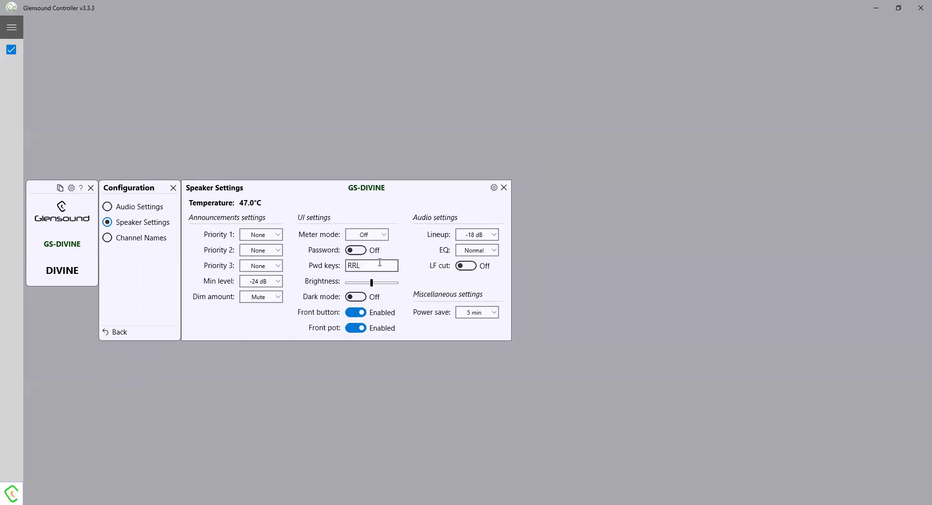
{"action": "left_click", "coordinate": [389, 237]}
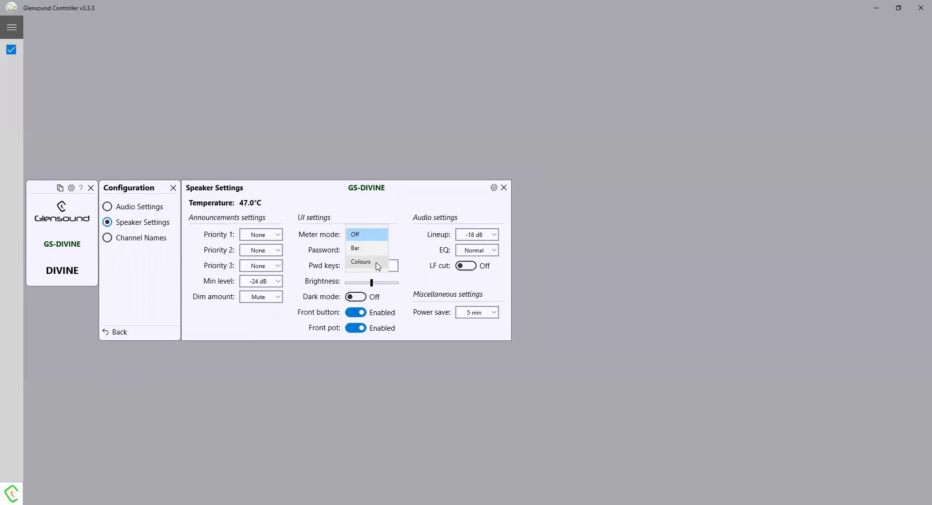
{"action": "left_click", "coordinate": [399, 250]}
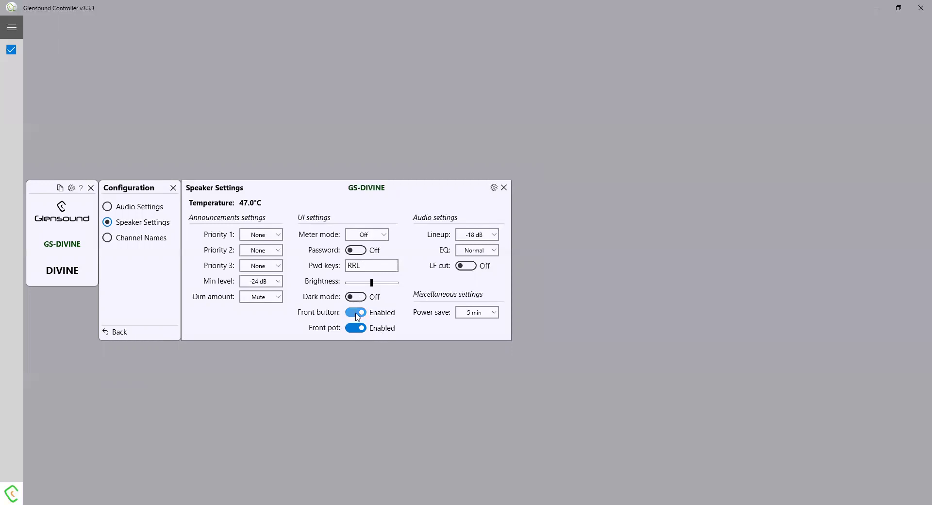
- Disable and re-enable the speaker's front button, and do the same with its front pot
{"action": "left_click", "coordinate": [357, 316]}
{"action": "left_click", "coordinate": [359, 313]}
{"action": "left_click", "coordinate": [357, 330]}
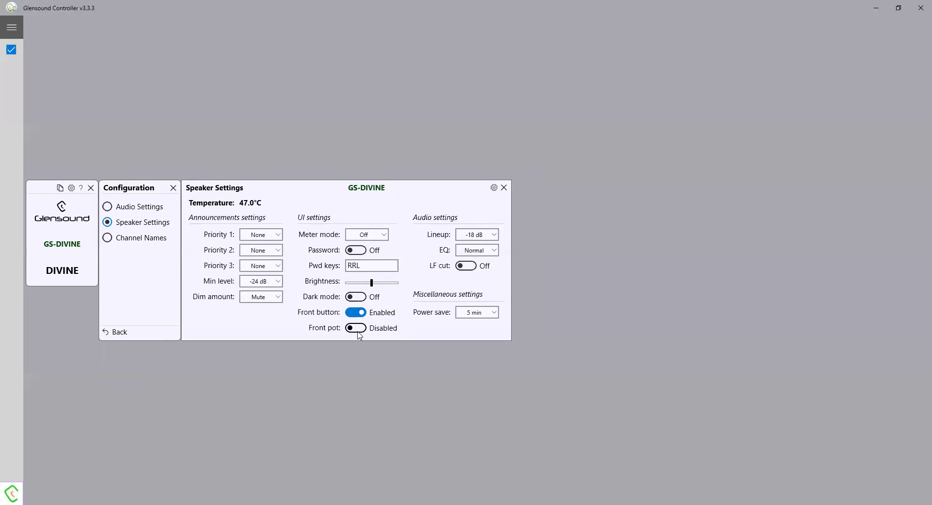
{"action": "left_click", "coordinate": [358, 330]}
- Examine the lineup, EQ and power save options of the speaker, and close the configuration
{"action": "left_click", "coordinate": [498, 234]}
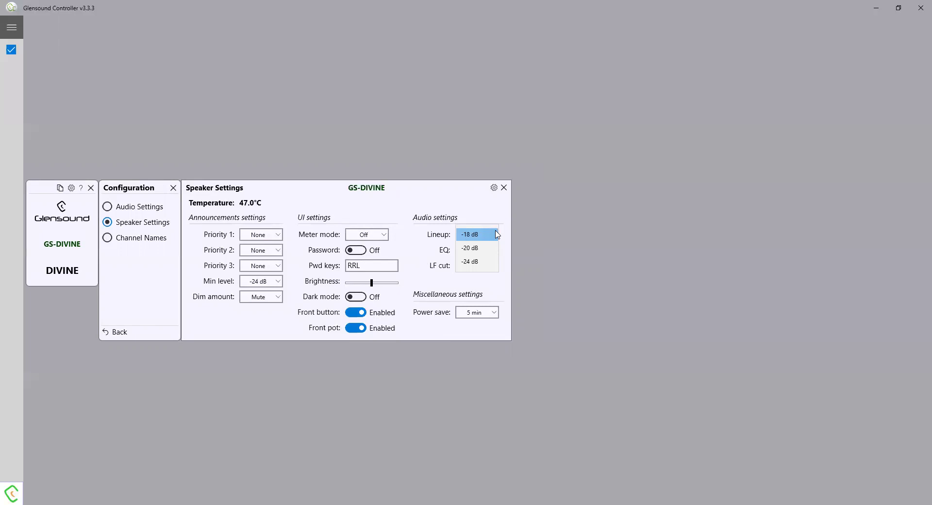
{"action": "left_click", "coordinate": [496, 234]}
{"action": "left_click", "coordinate": [487, 250]}
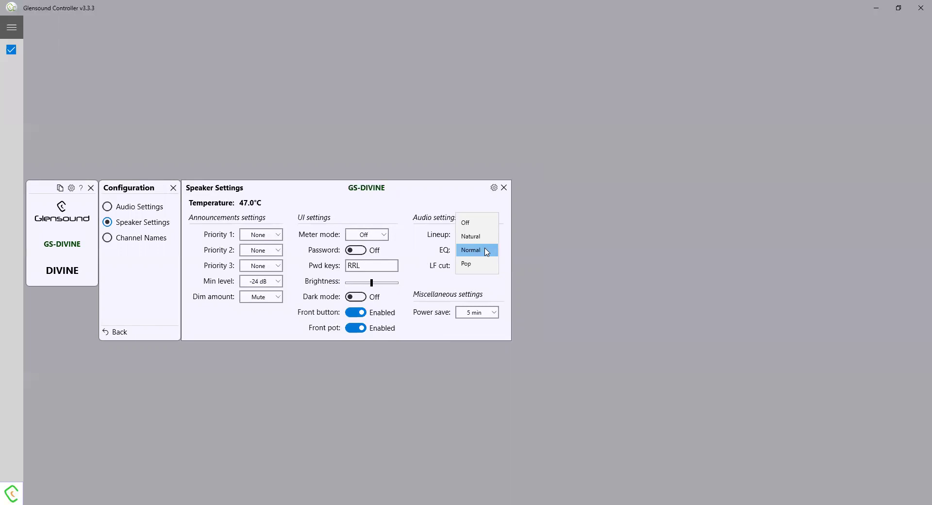
{"action": "left_click", "coordinate": [486, 251]}
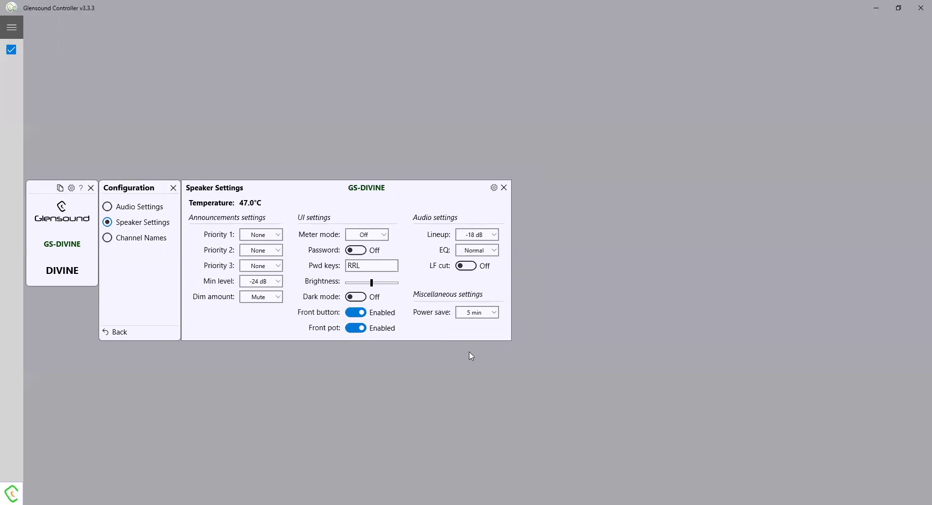
{"action": "left_click", "coordinate": [493, 313]}
{"action": "left_click", "coordinate": [172, 187]}
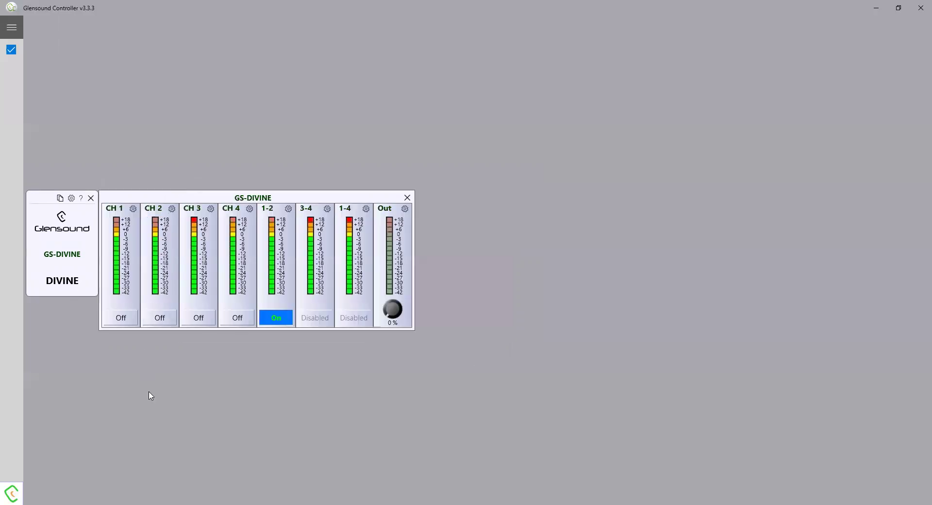